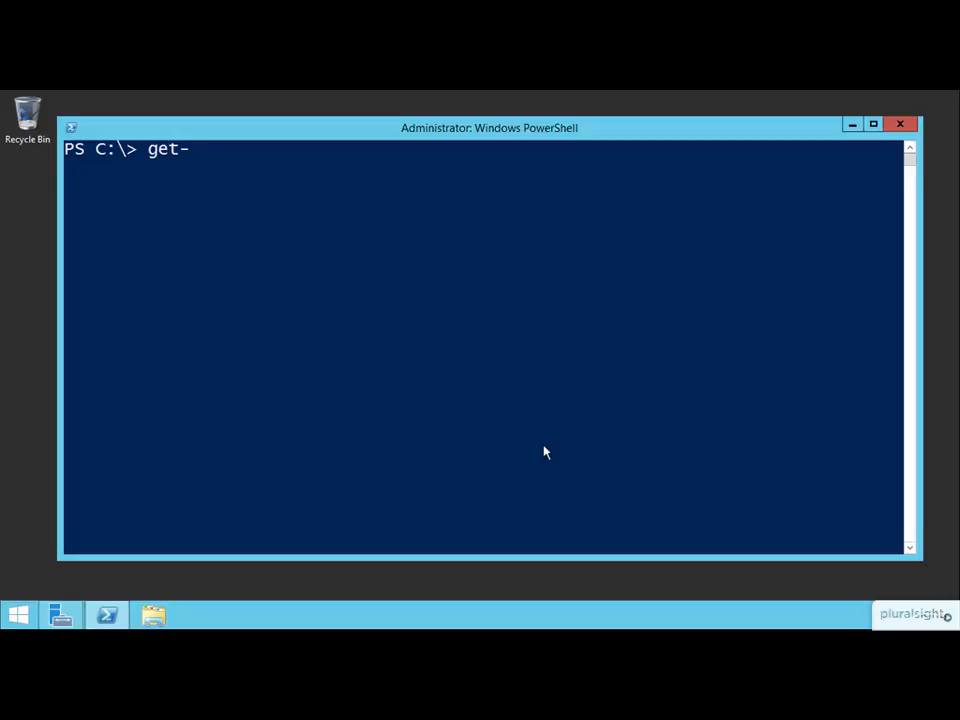
List the Windows features whose name matches *hyper* with Get-WindowsFeature.
{"action": "type", "text": "dowsf"}
{"action": "key", "text": "Tab"}
{"action": "type", "text": "-name *"}
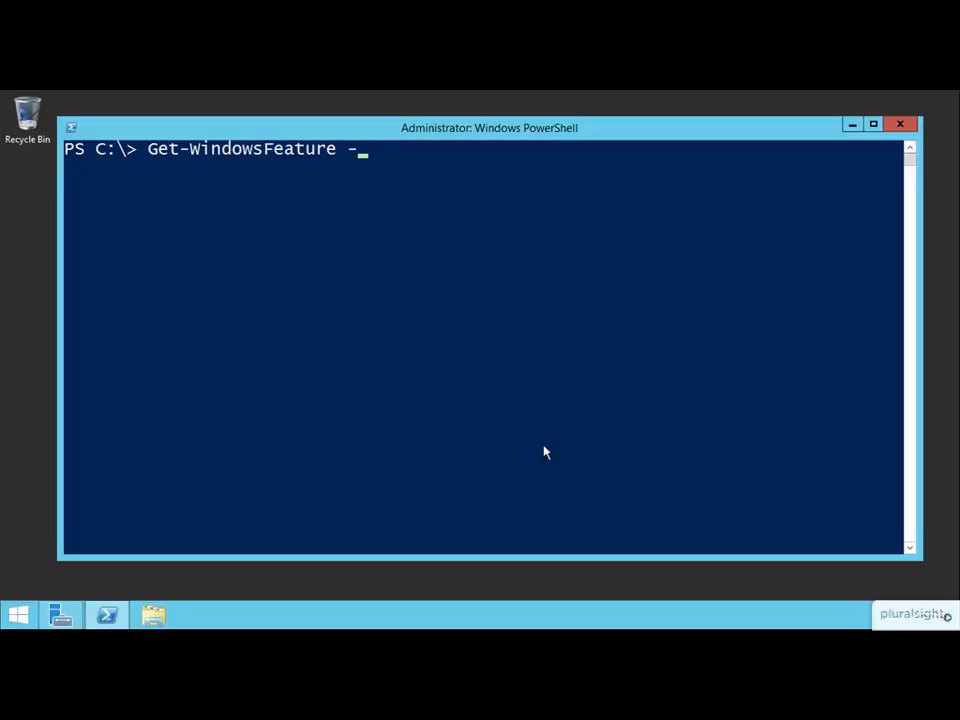
{"action": "type", "text": "hyper*"}
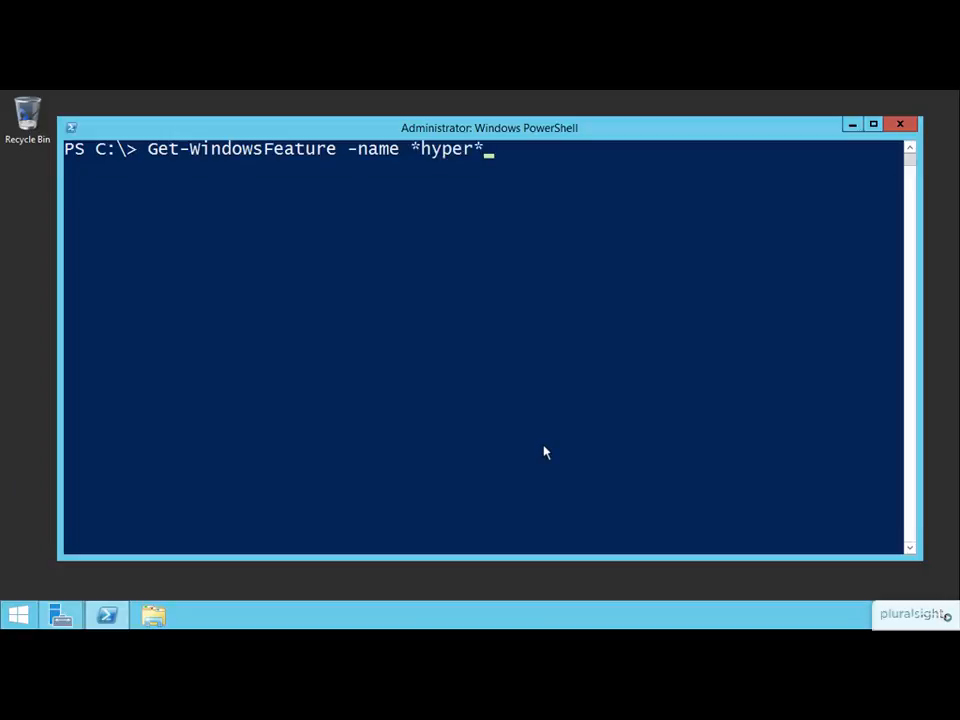
{"action": "key", "text": "Return"}
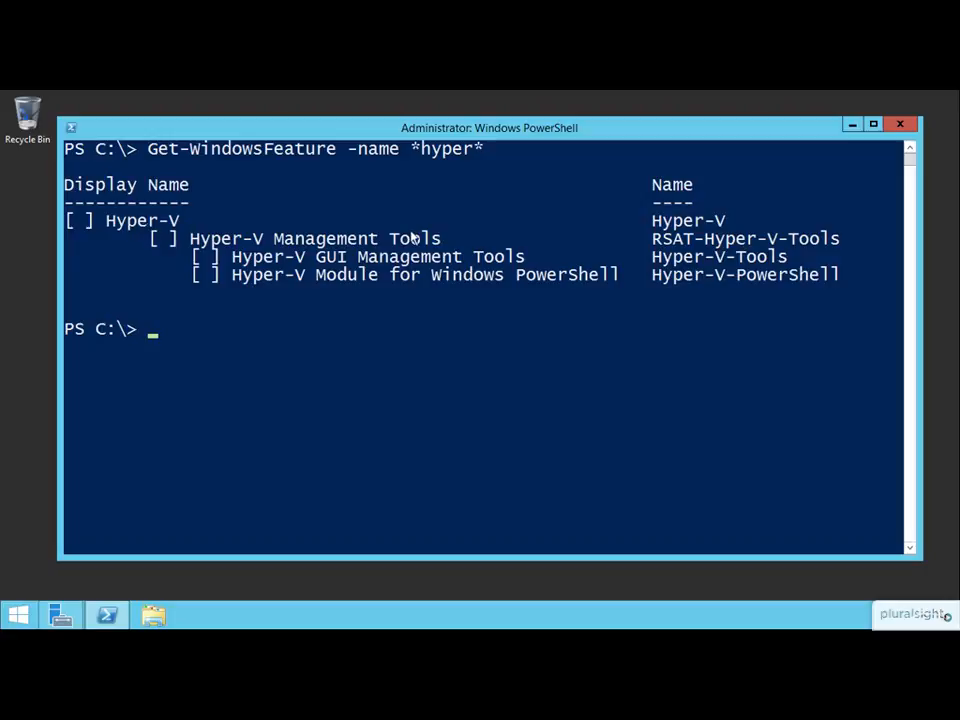
Write an Install-WindowsFeature command with -name hyper-v, without running it.
{"action": "type", "text": "install-windowsfeat"}
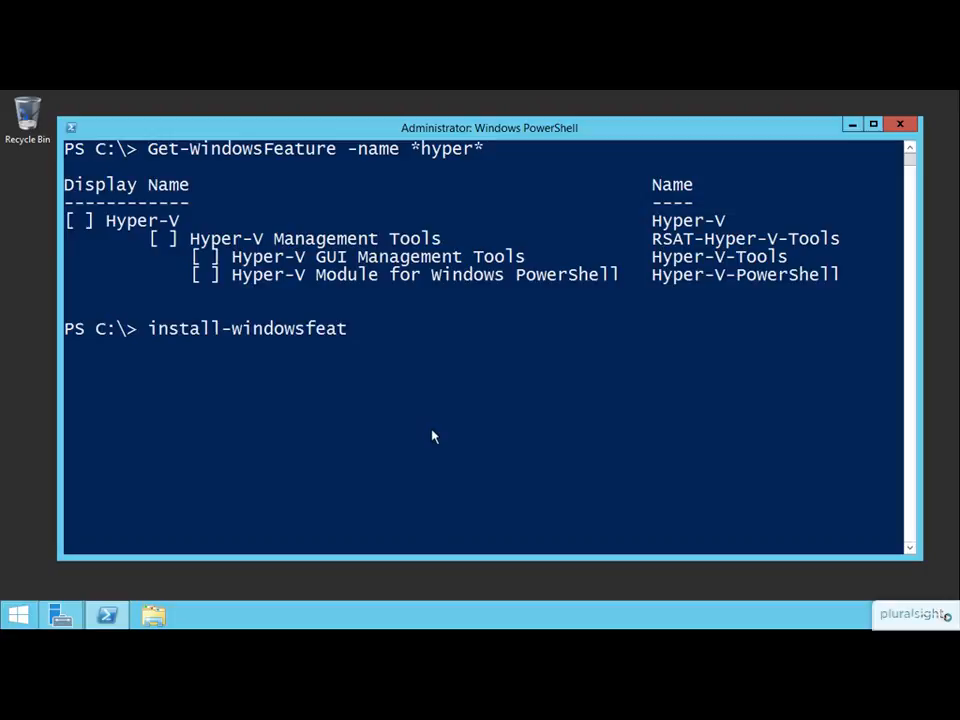
{"action": "key", "text": "Tab"}
{"action": "type", "text": "-name hy"}
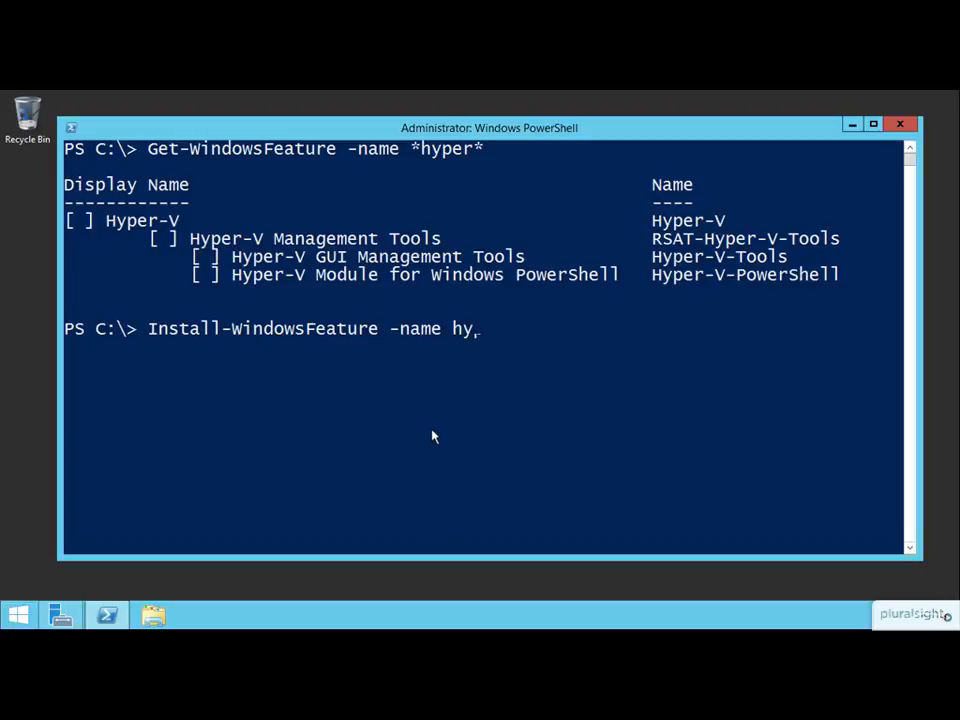
{"action": "type", "text": "per-v,"}
{"action": "type", "text": " rsa"}
{"action": "type", "text": "t-h"}
{"action": "type", "text": "y"}
{"action": "key", "text": "BackSpace"}
{"action": "key", "text": "BackSpace"}
{"action": "key", "text": "BackSpace"}
{"action": "key", "text": "BackSpace"}
{"action": "key", "text": "BackSpace"}
{"action": "key", "text": "BackSpace"}
{"action": "key", "text": "BackSpace"}
{"action": "key", "text": "BackSpace"}
{"action": "key", "text": "BackSpace"}
Append the -IncludeManagementTools and -Restart switches to the unexecuted install command.
{"action": "type", "text": "-in"}
{"action": "key", "text": "Tab"}
{"action": "key", "text": "Tab"}
{"action": "type", "text": "-res"}
{"action": "key", "text": "Tab"}
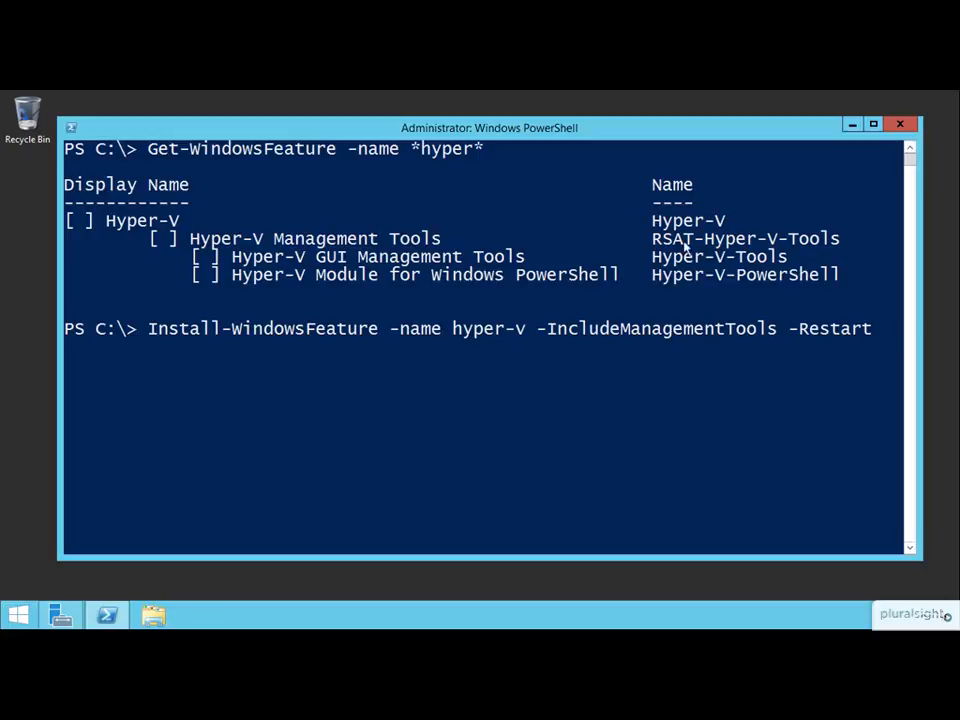
Switch to Server Manager and start adding roles and features as a role-based installation on the server Hyperv1.Company.Pri.
{"action": "left_click", "coordinate": [851, 125]}
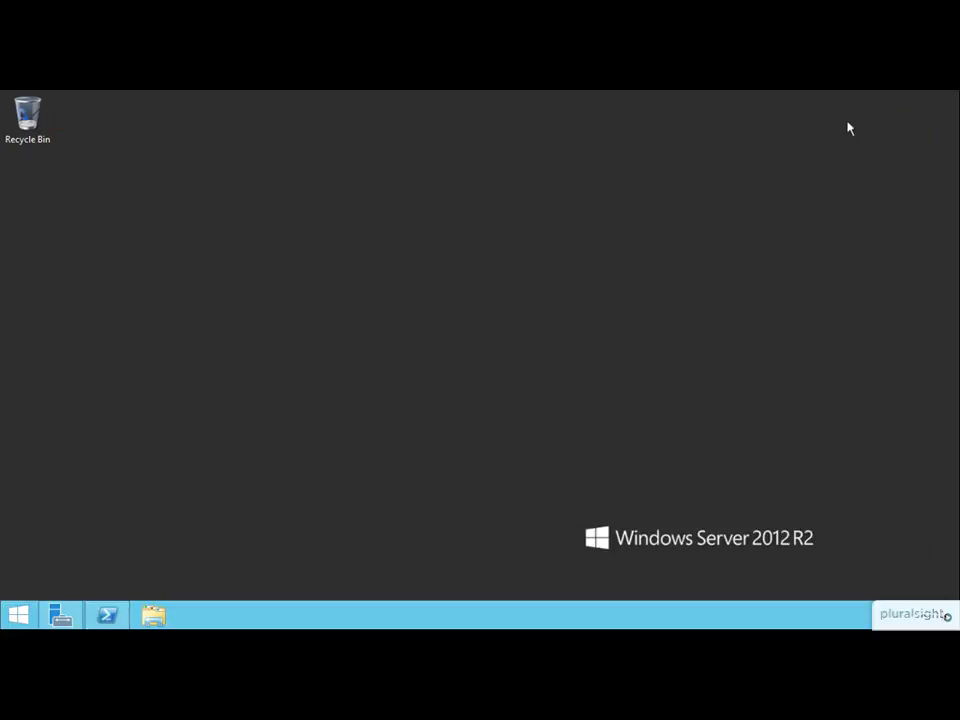
{"action": "left_click", "coordinate": [62, 615]}
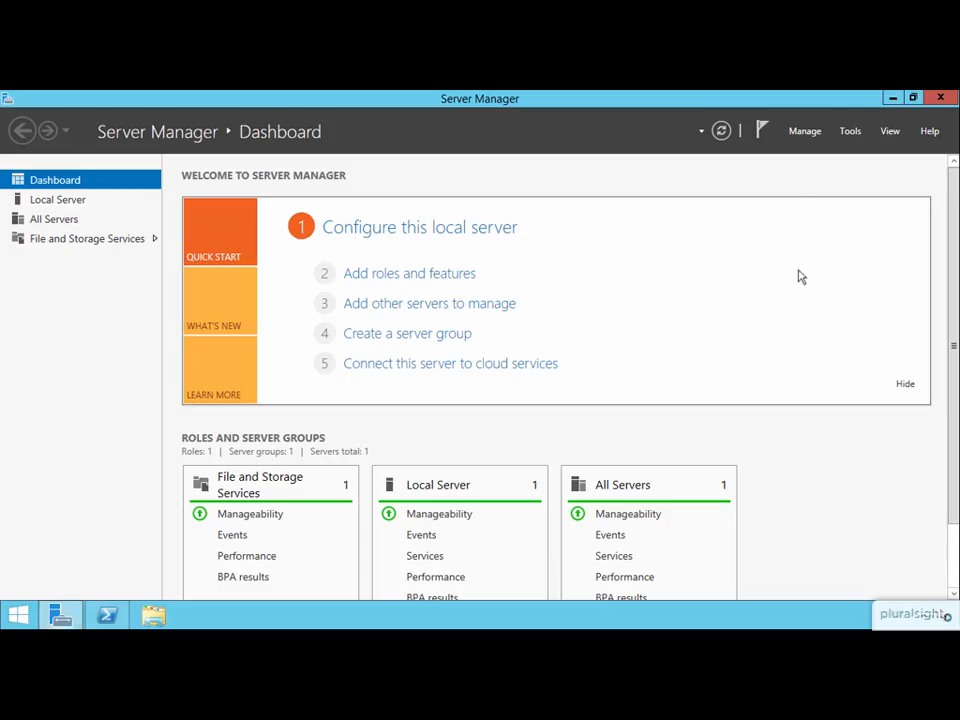
{"action": "left_click", "coordinate": [805, 133]}
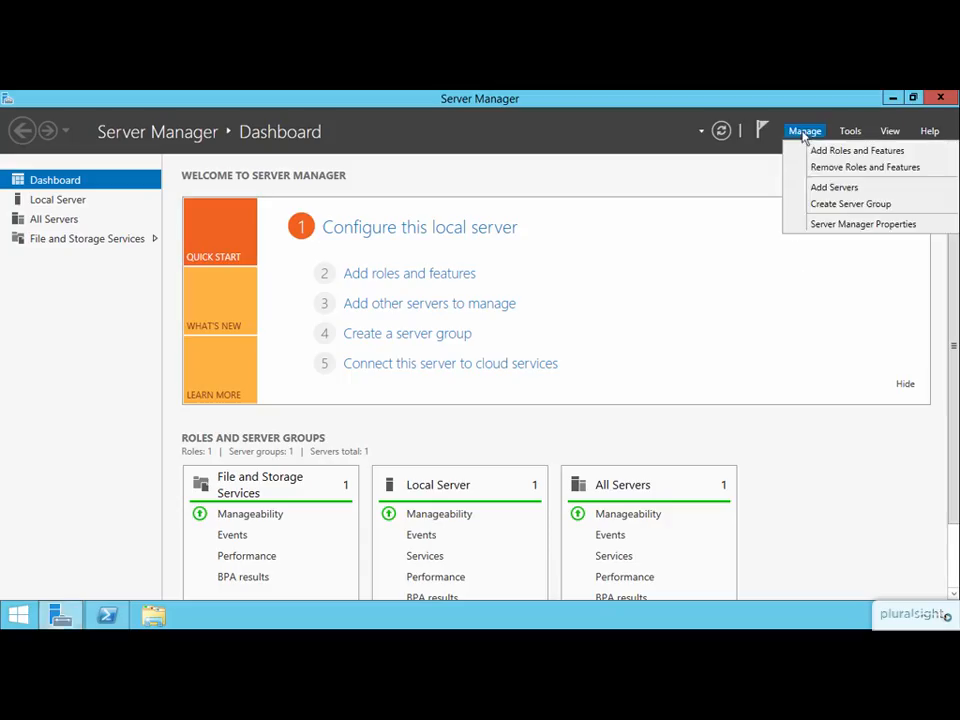
{"action": "left_click", "coordinate": [822, 150]}
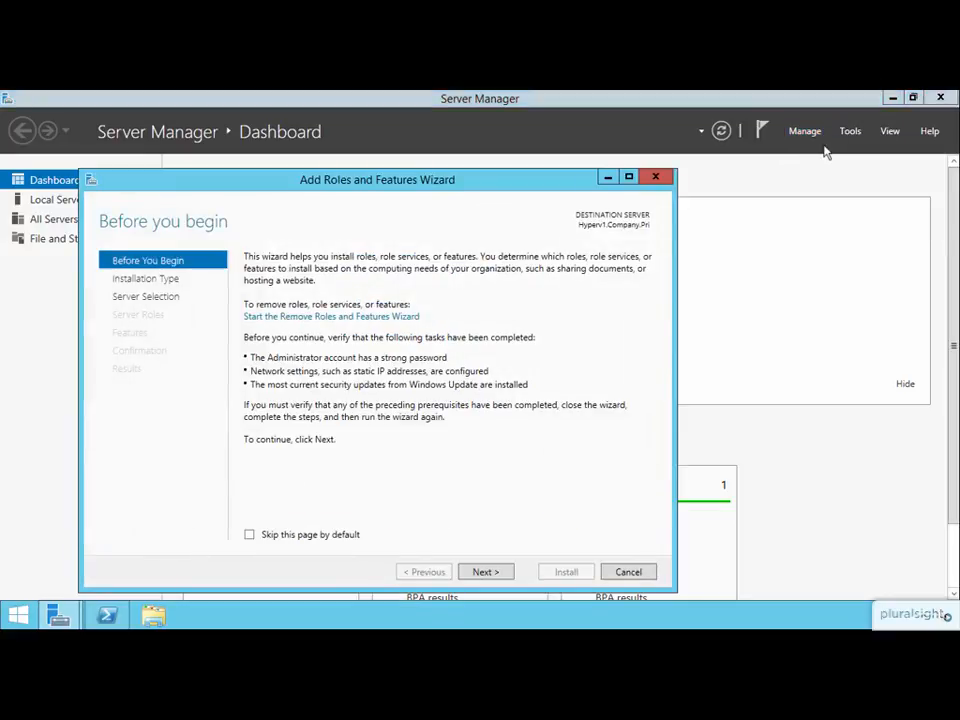
{"action": "left_click", "coordinate": [497, 574]}
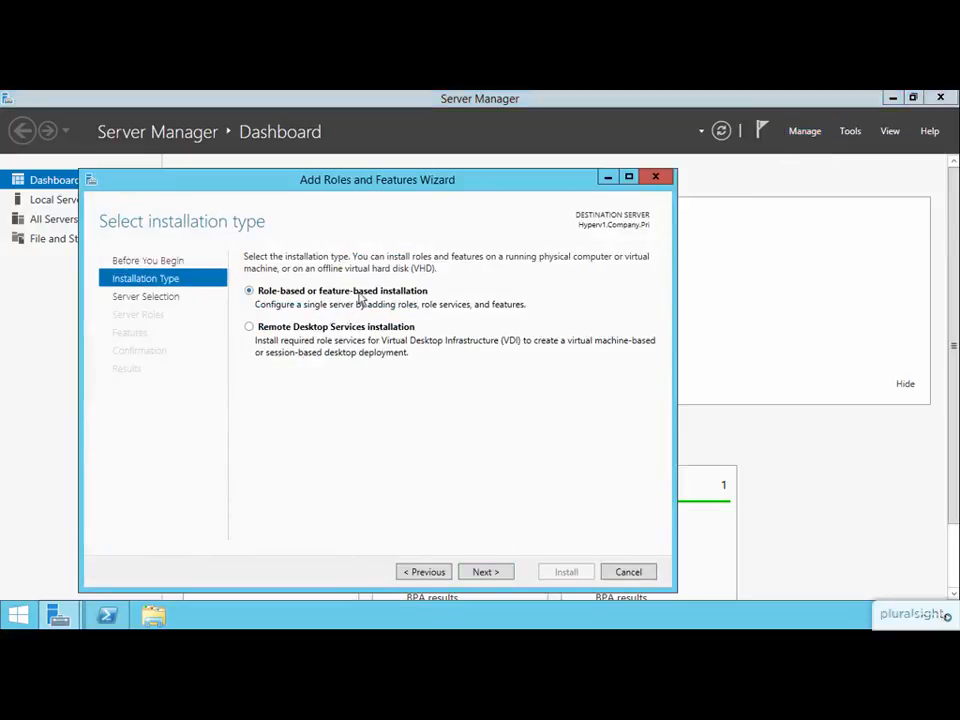
{"action": "left_click", "coordinate": [493, 574]}
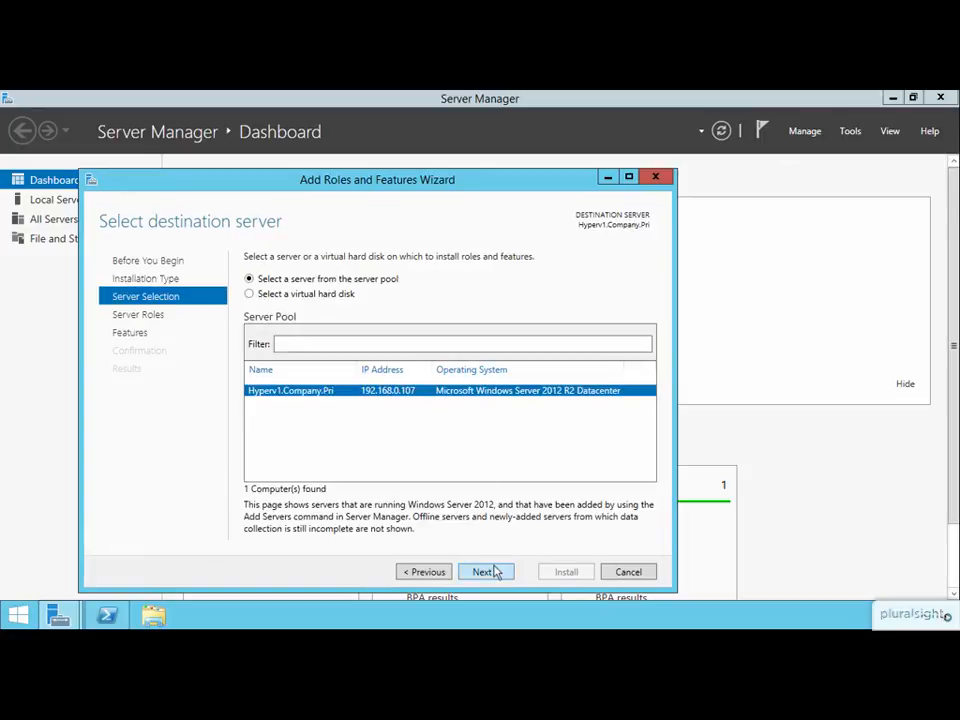
{"action": "left_click", "coordinate": [493, 572]}
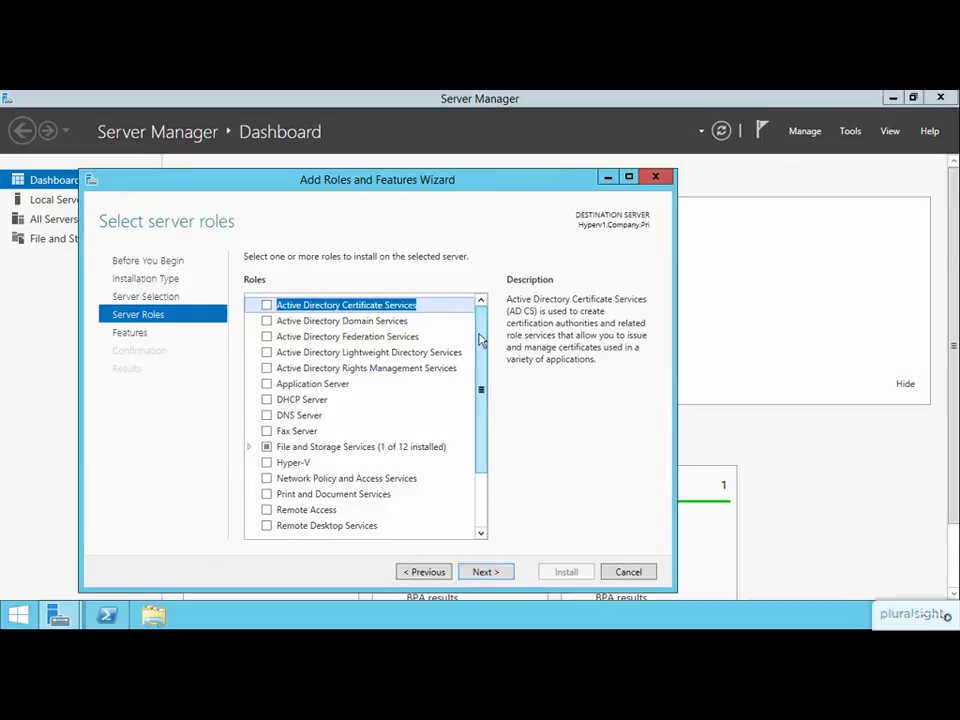
Select the Hyper-V role including its management tools, and leave the additional features at their defaults.
{"action": "left_click", "coordinate": [266, 463]}
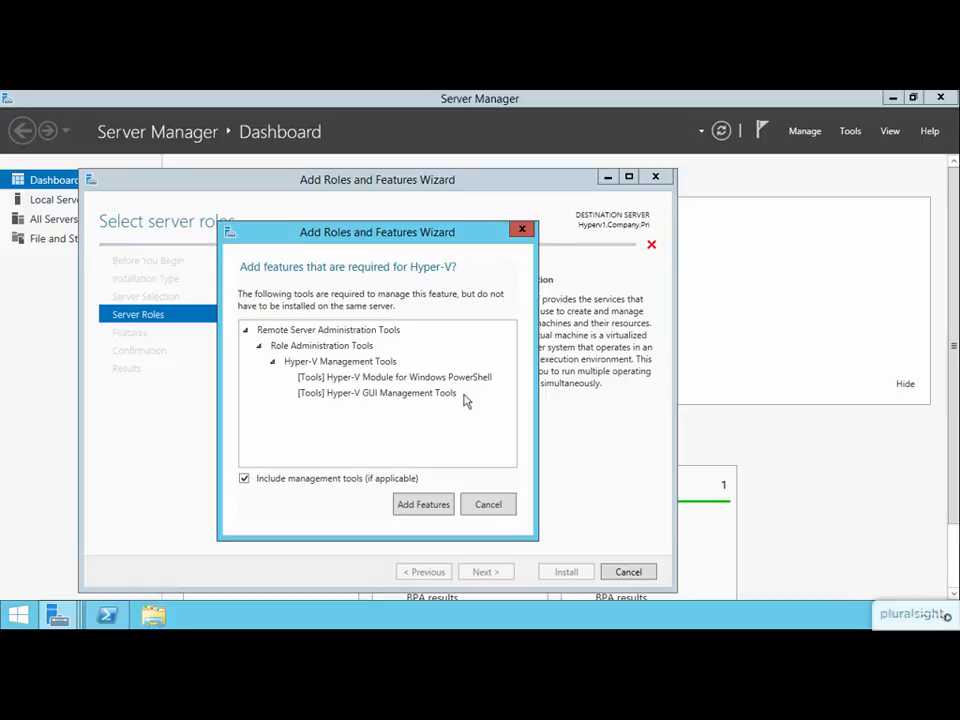
{"action": "left_click", "coordinate": [419, 505]}
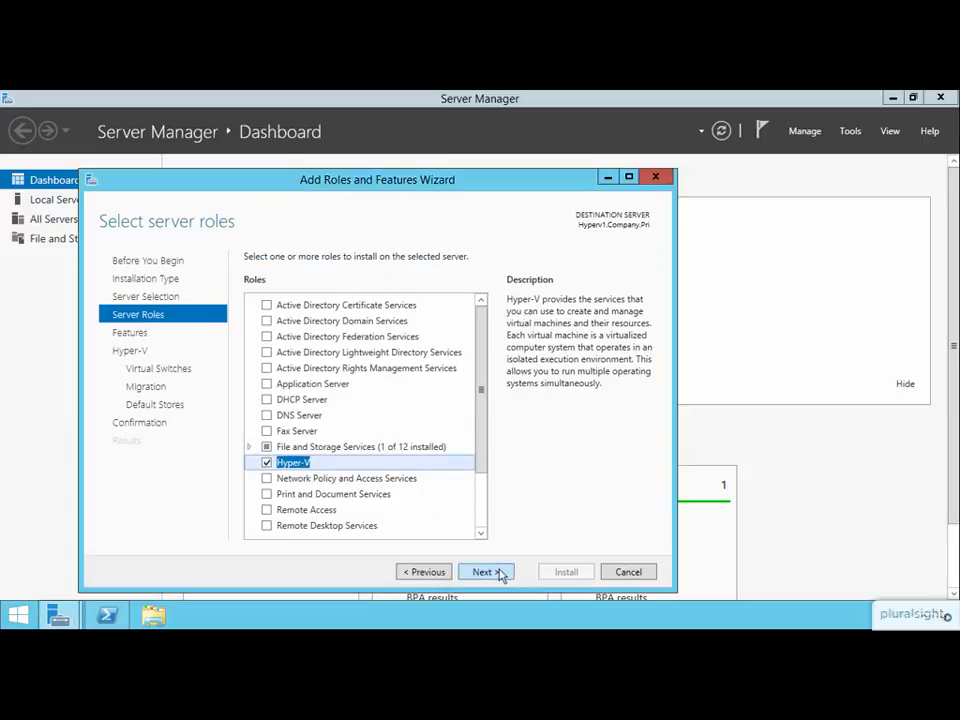
{"action": "left_click", "coordinate": [500, 576]}
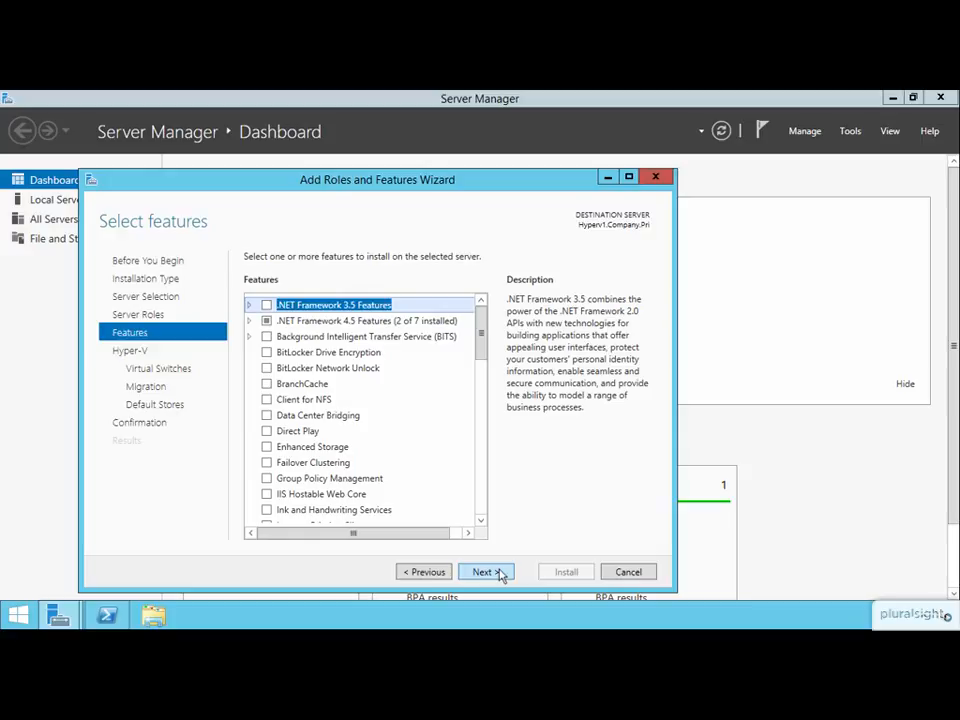
{"action": "left_click", "coordinate": [484, 572]}
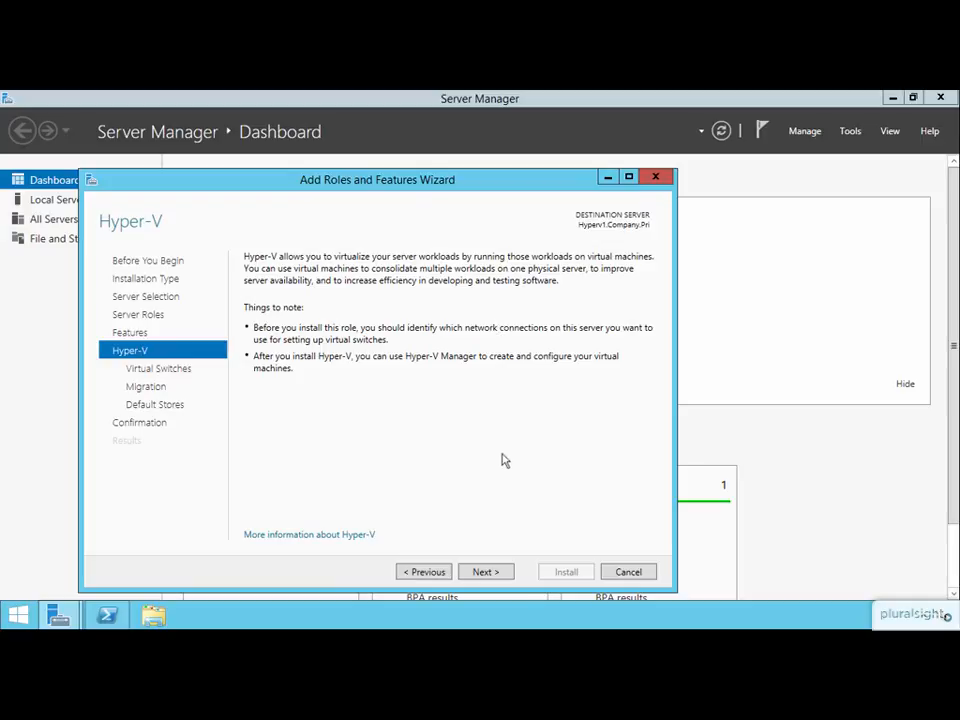
Select the Ethernet0 adapter for a virtual switch and leave live migration disabled.
{"action": "left_click", "coordinate": [500, 572]}
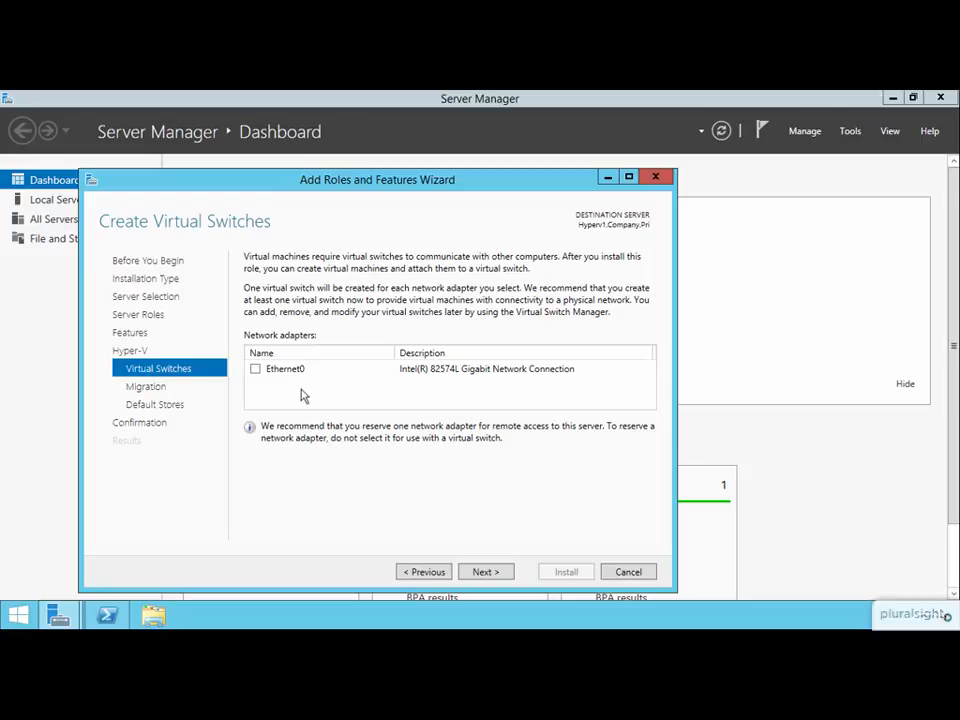
{"action": "left_click", "coordinate": [255, 369]}
{"action": "left_click", "coordinate": [484, 572]}
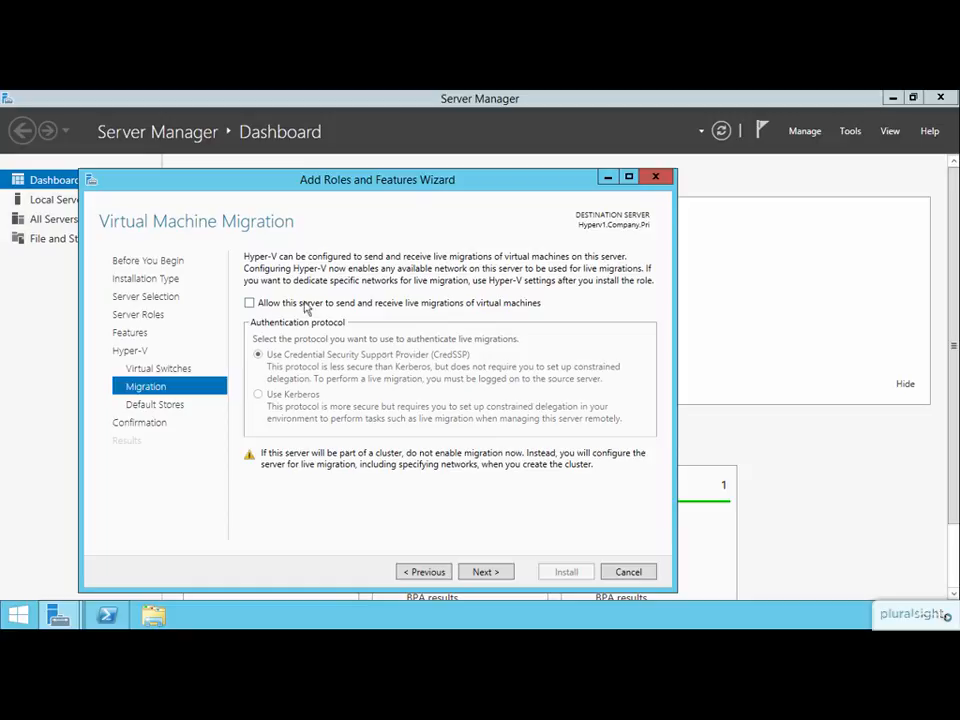
{"action": "left_click", "coordinate": [486, 571]}
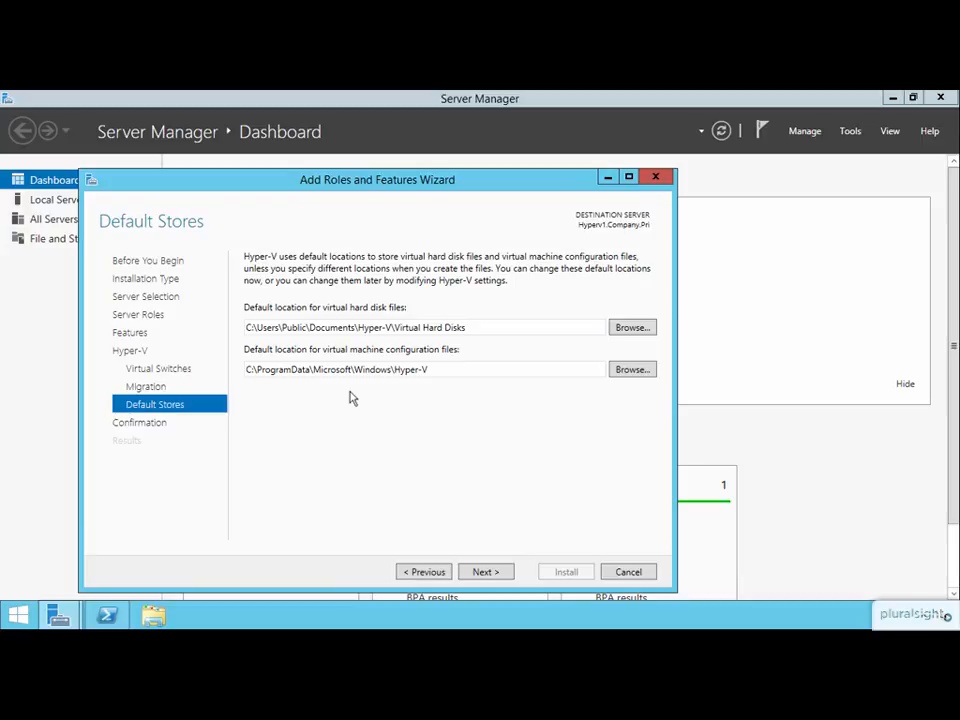
Accept the default store locations, install the Hyper-V role and close the wizard.
{"action": "left_click", "coordinate": [490, 573]}
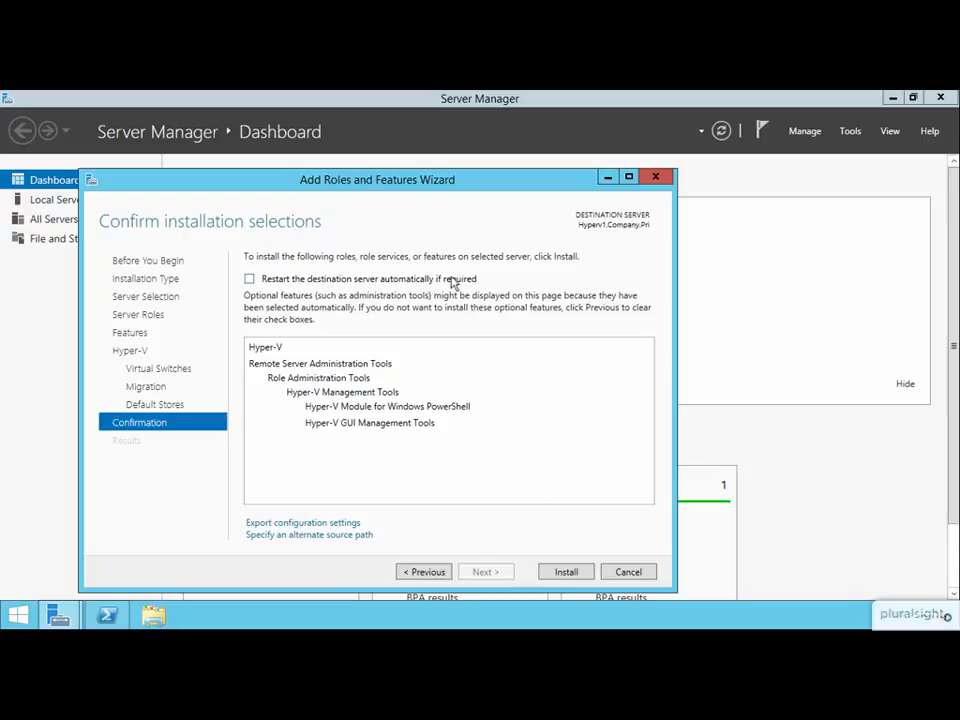
{"action": "left_click", "coordinate": [566, 571]}
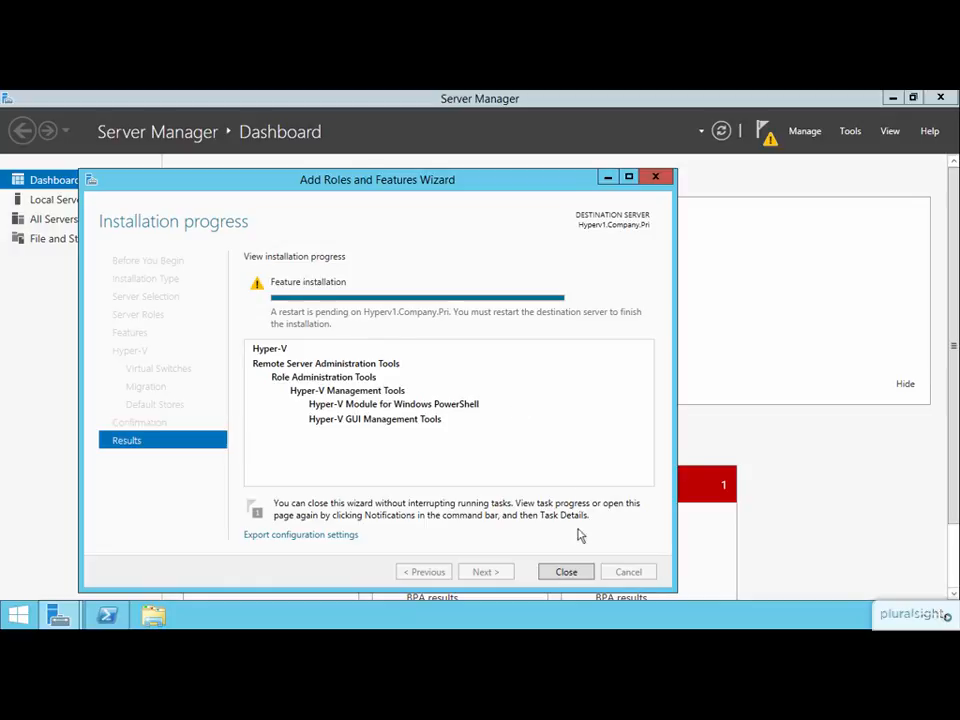
{"action": "left_click", "coordinate": [566, 572]}
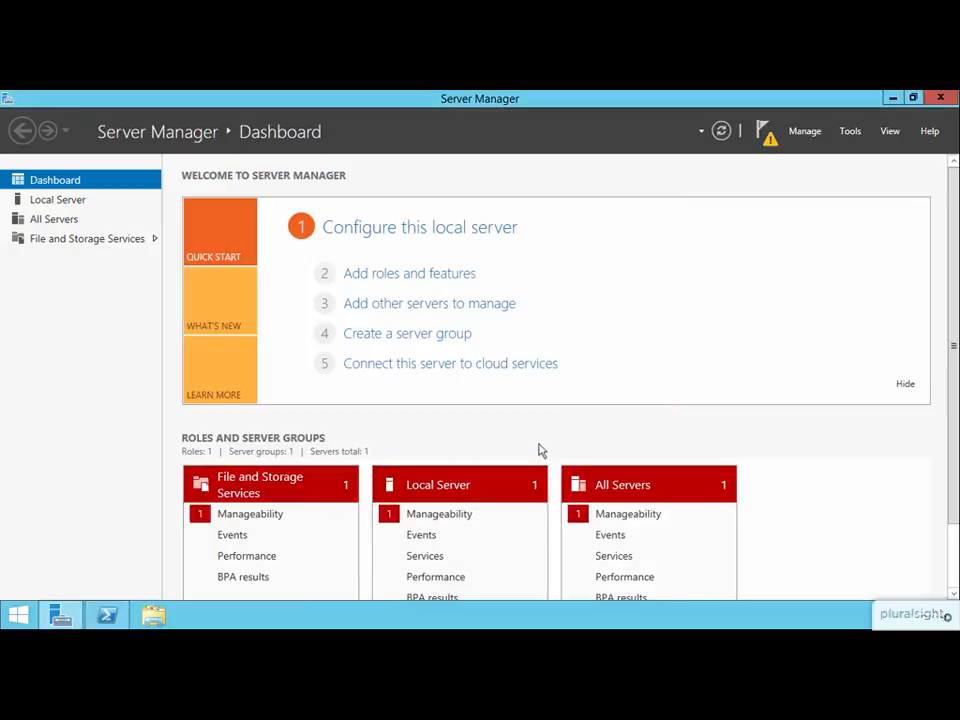
Switch to PowerShell, discard the pending install command and enter restart-computer.
{"action": "left_click", "coordinate": [107, 615]}
{"action": "key", "text": "BackSpace"}
{"action": "key", "text": "BackSpace"}
{"action": "key", "text": "BackSpace"}
{"action": "key", "text": "BackSpace"}
{"action": "key", "text": "BackSpace"}
{"action": "key", "text": "BackSpace"}
{"action": "key", "text": "BackSpace"}
{"action": "key", "text": "BackSpace"}
{"action": "key", "text": "BackSpace"}
{"action": "key", "text": "BackSpace"}
{"action": "key", "text": "BackSpace"}
{"action": "key", "text": "BackSpace"}
{"action": "key", "text": "BackSpace"}
{"action": "key", "text": "BackSpace"}
{"action": "key", "text": "BackSpace"}
{"action": "key", "text": "BackSpace"}
{"action": "key", "text": "BackSpace"}
{"action": "key", "text": "BackSpace"}
{"action": "key", "text": "BackSpace"}
{"action": "key", "text": "BackSpace"}
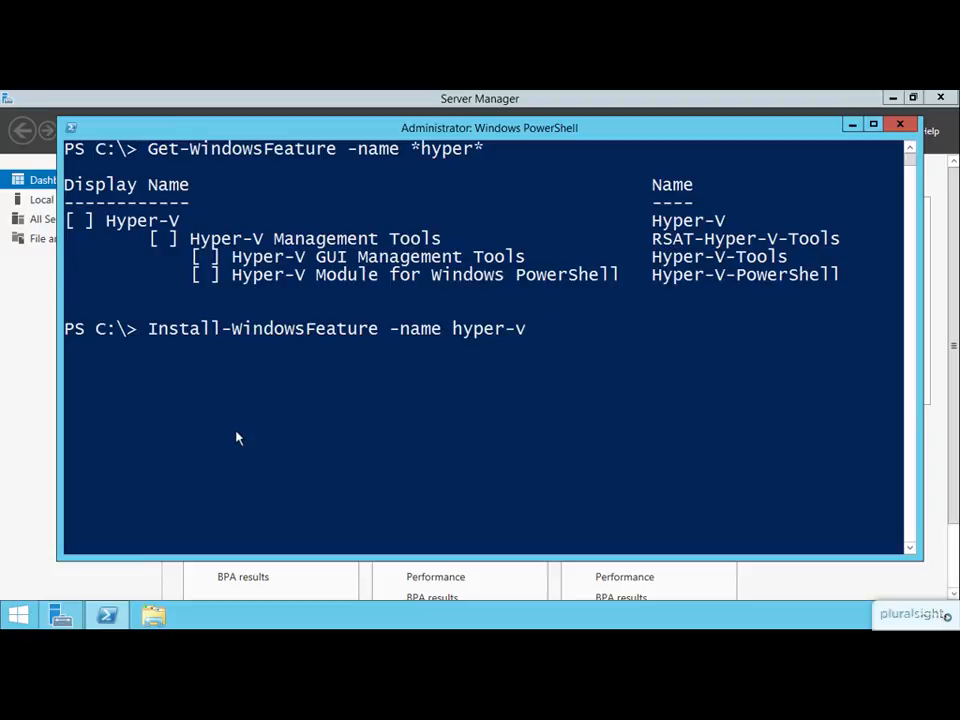
{"action": "key", "text": "ctrl+c"}
{"action": "type", "text": "rest"}
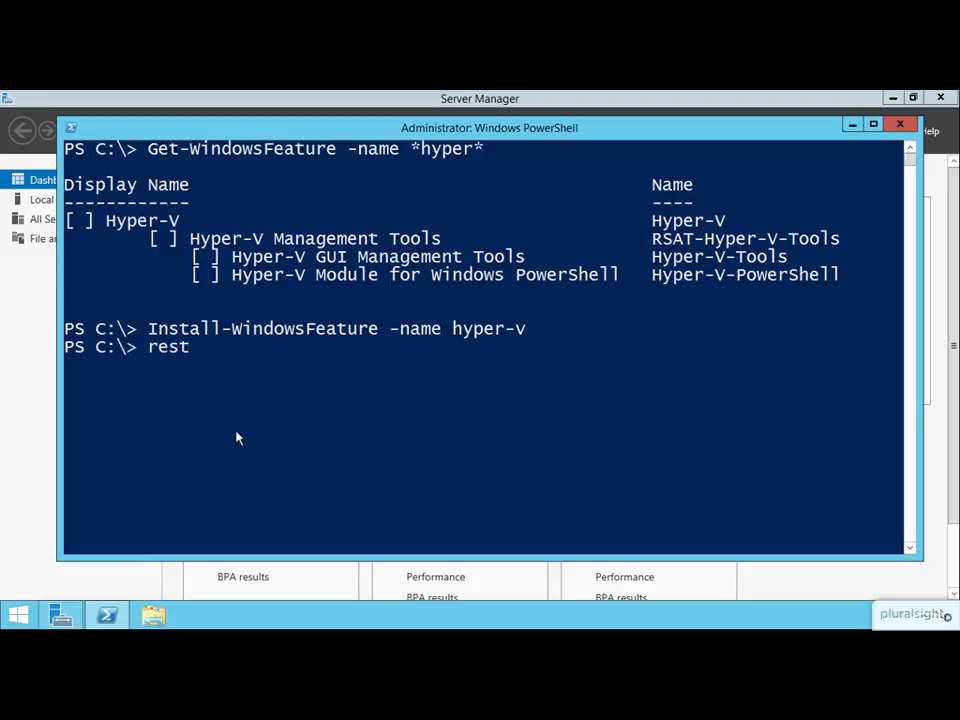
{"action": "type", "text": "art-computer"}
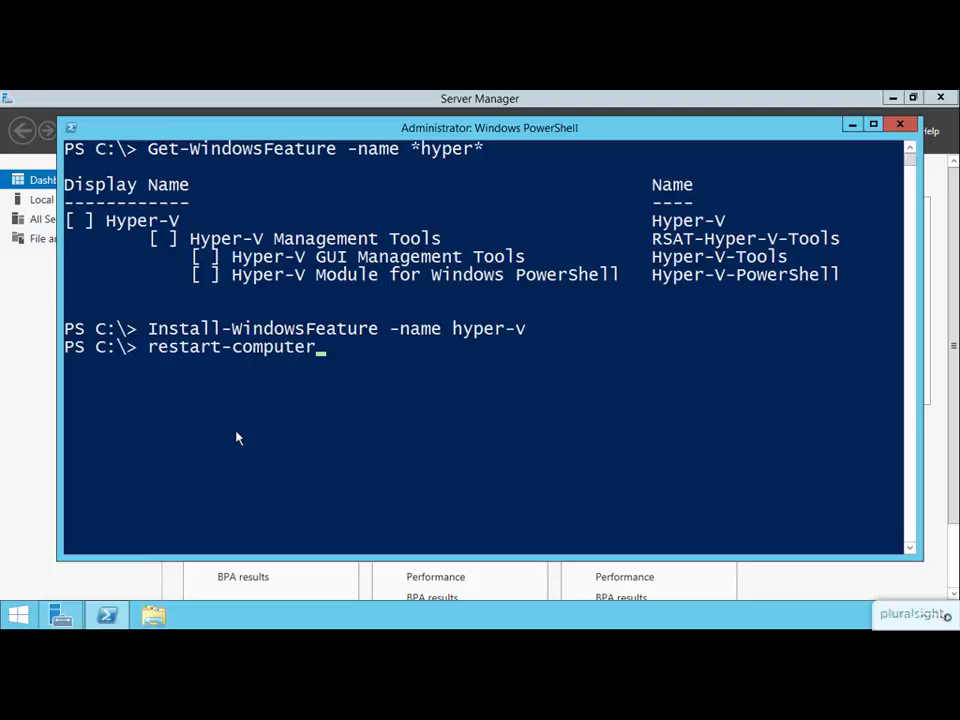